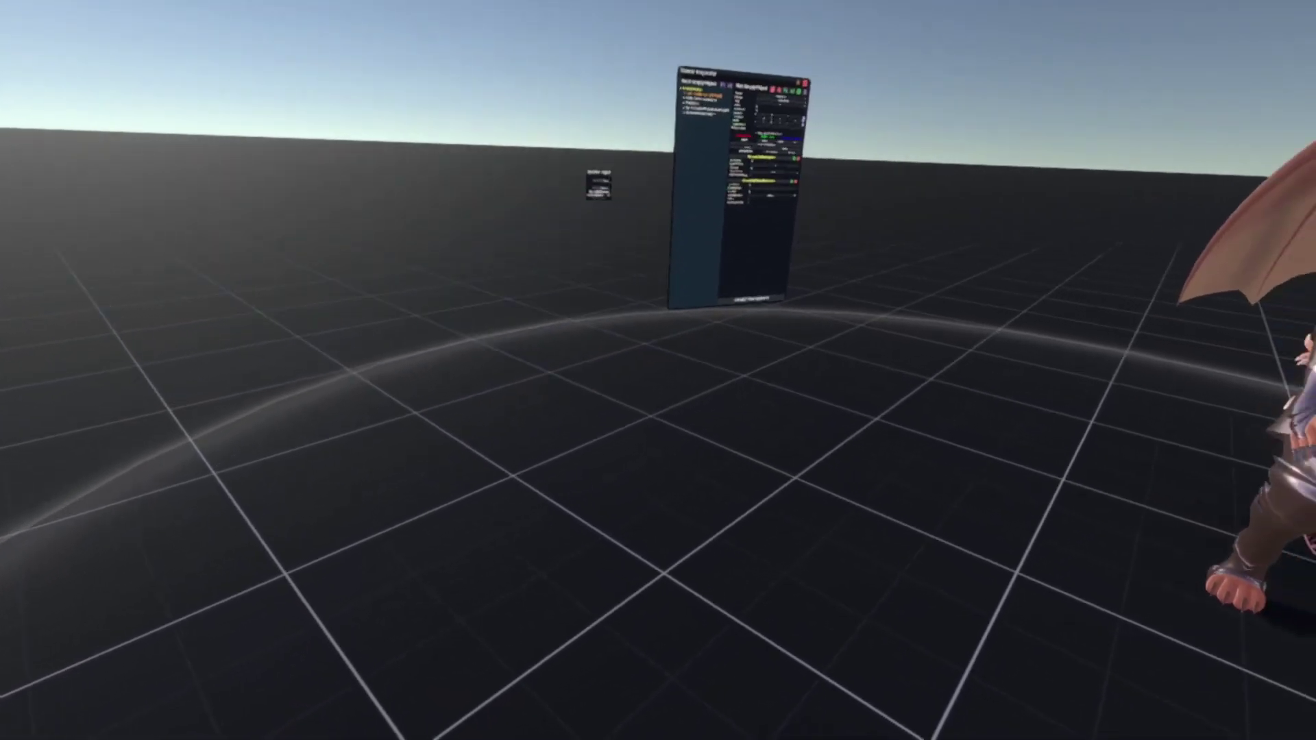
Equip the Development Tool from the inventory's Tools folder and close the dash.
key(Escape)
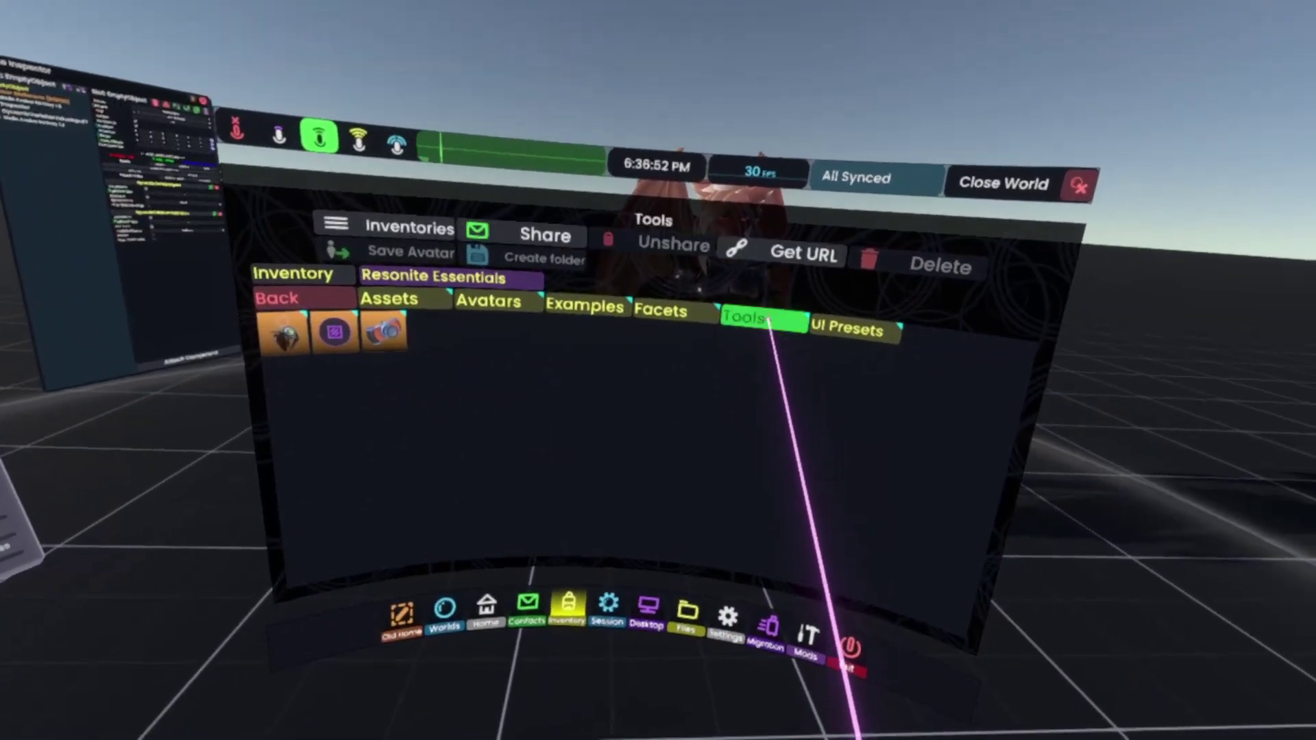
click(764, 319)
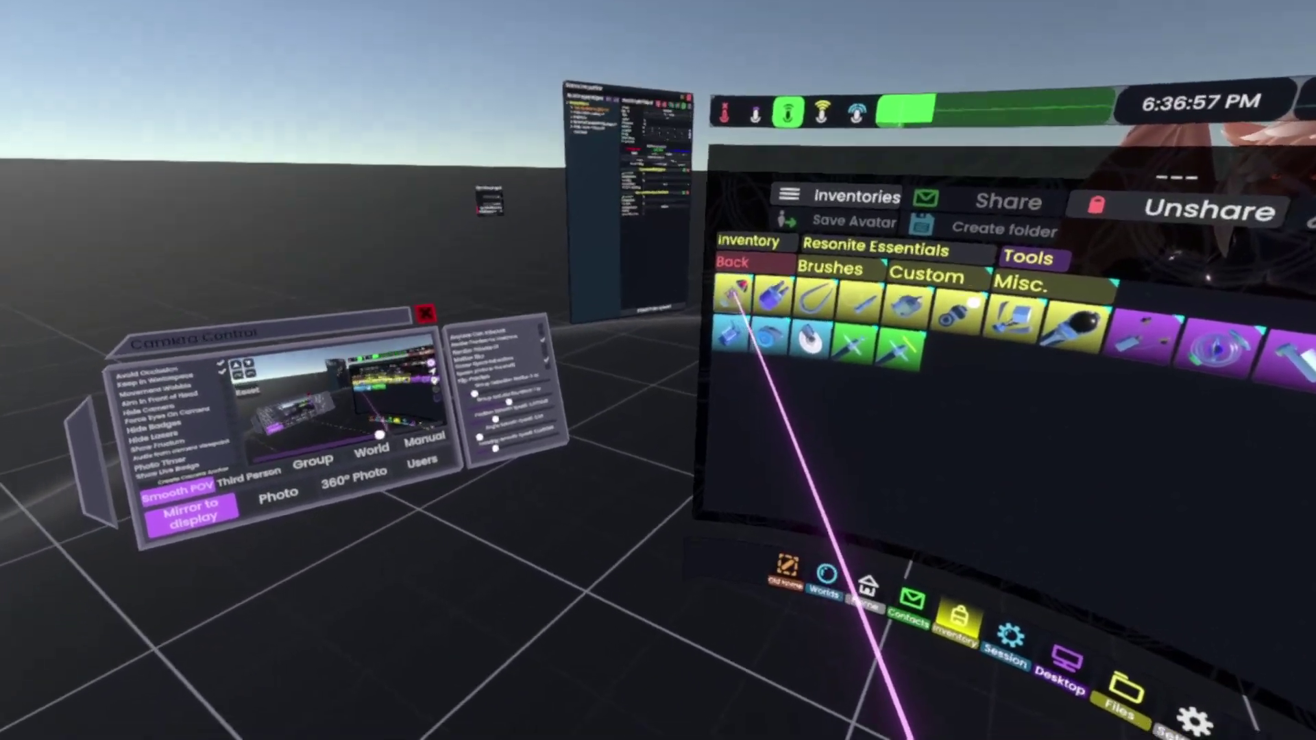
click(698, 308)
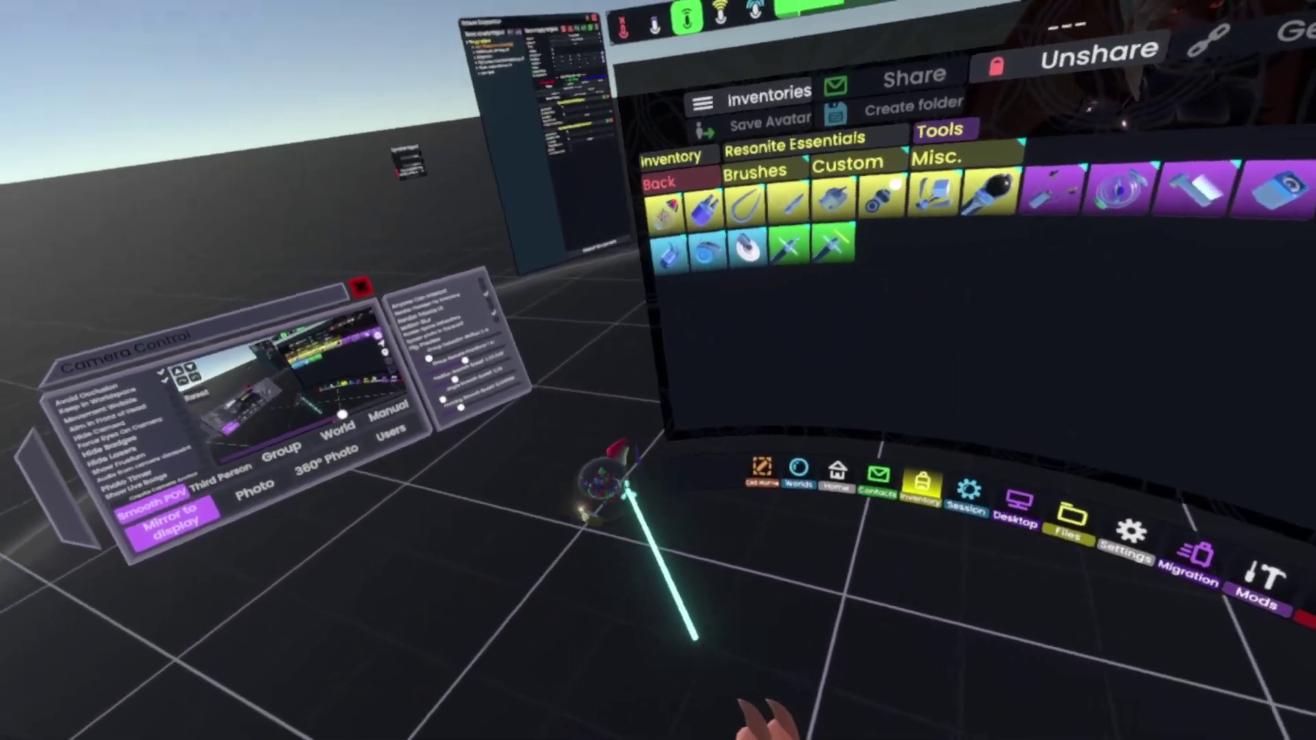
right_click(651, 527)
click(633, 473)
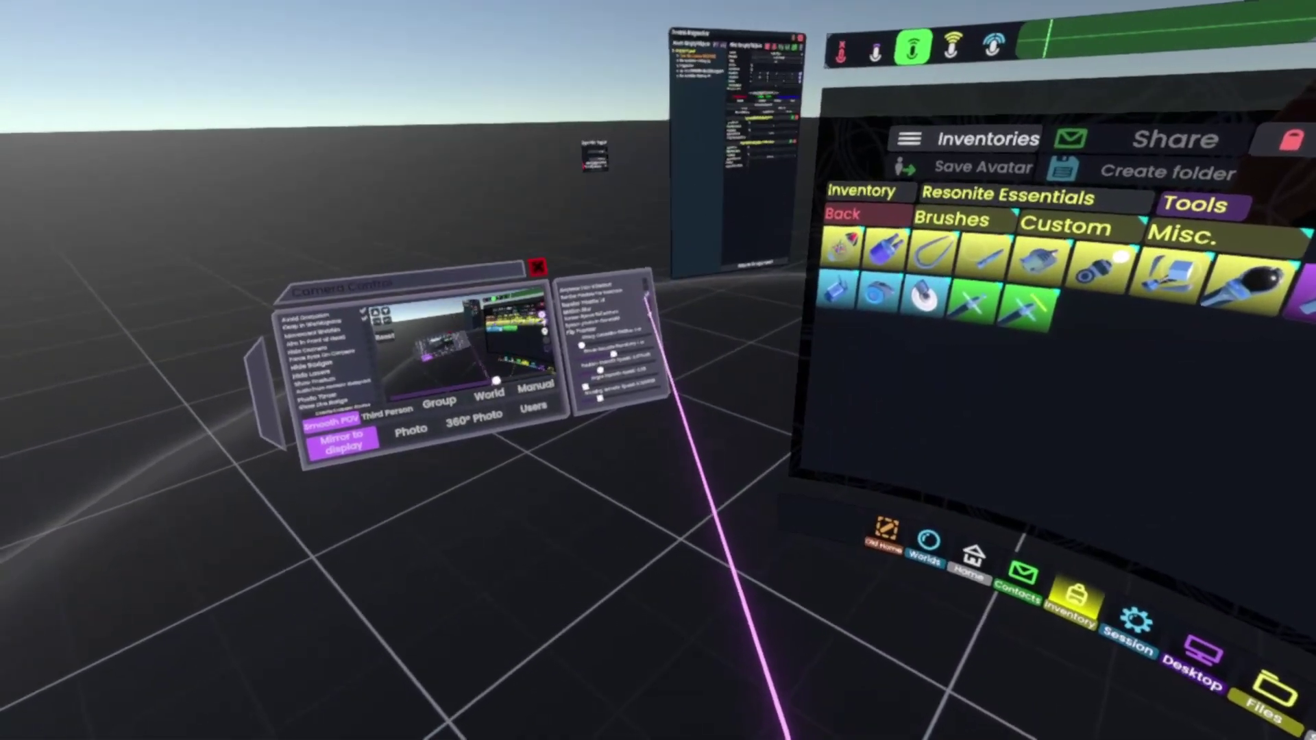
key(Escape)
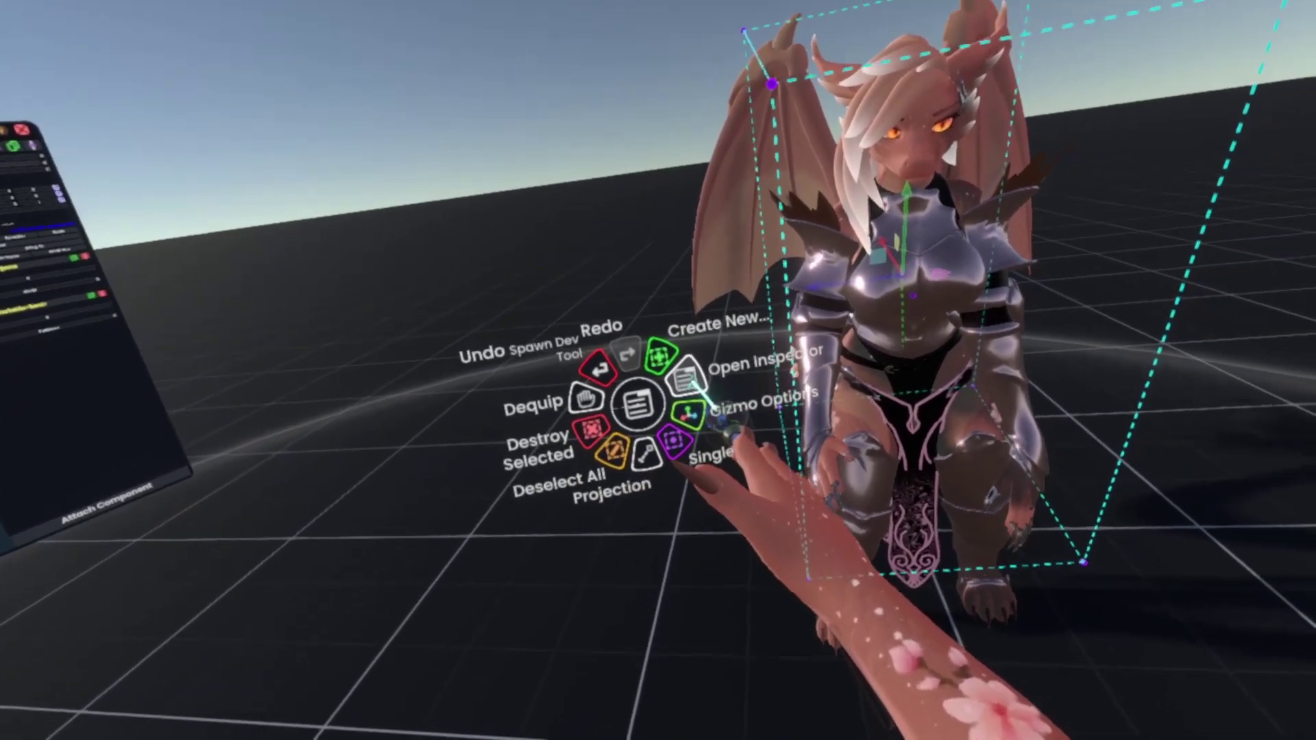
Inspect the avatar, select its root slot 'Stella Azalea fantasy 1.3' and bring up the tool's actions.
click(685, 377)
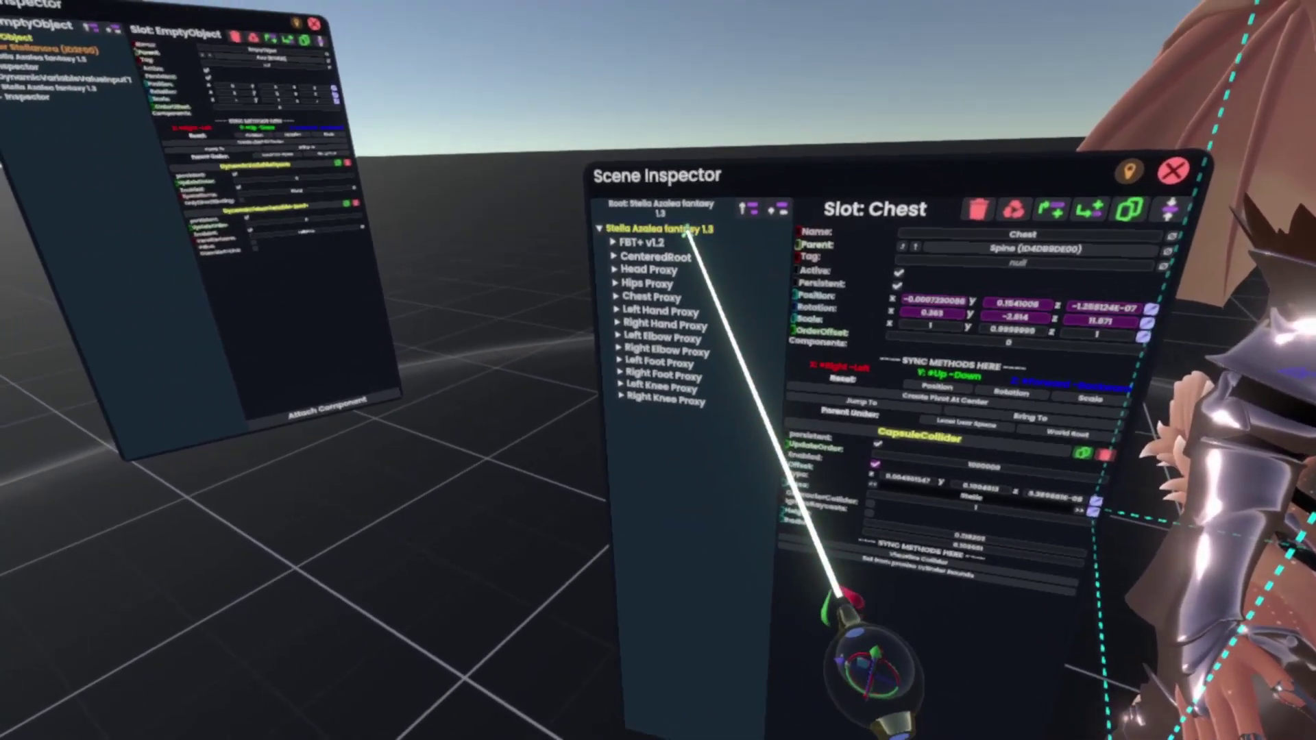
click(687, 231)
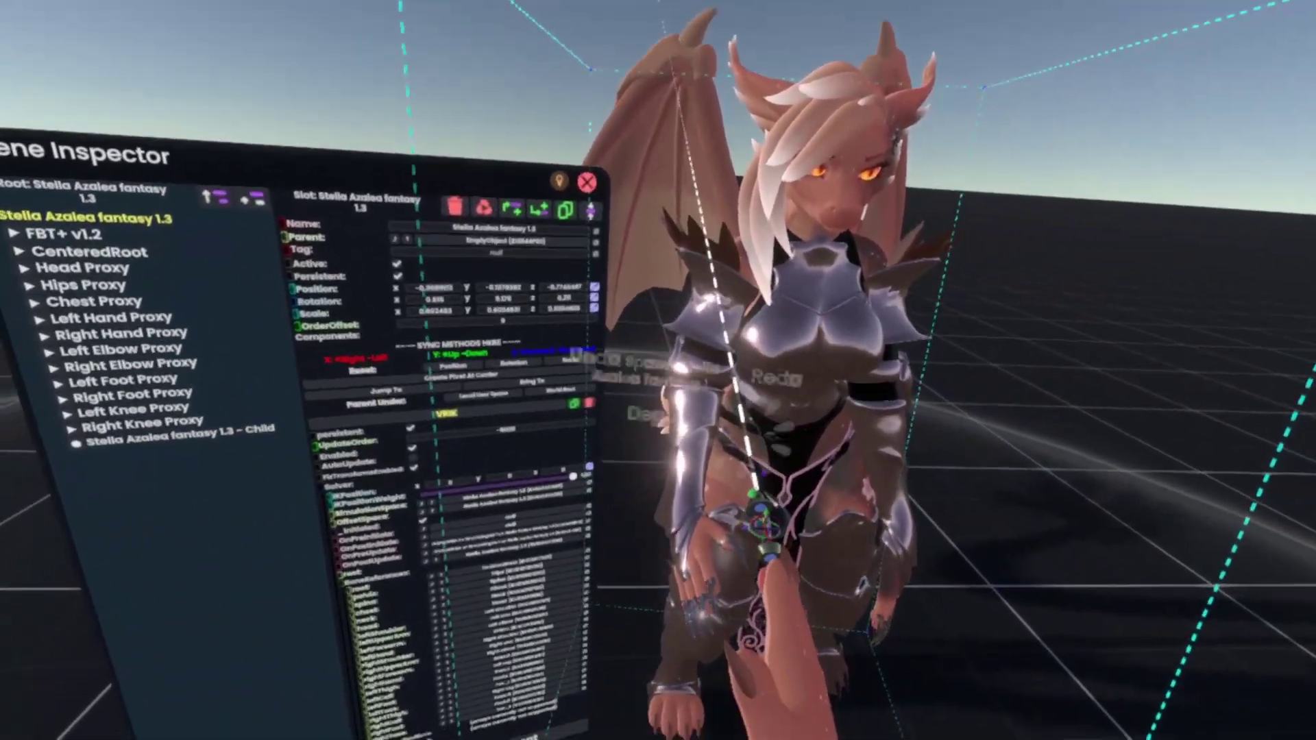
key(t)
key(t)
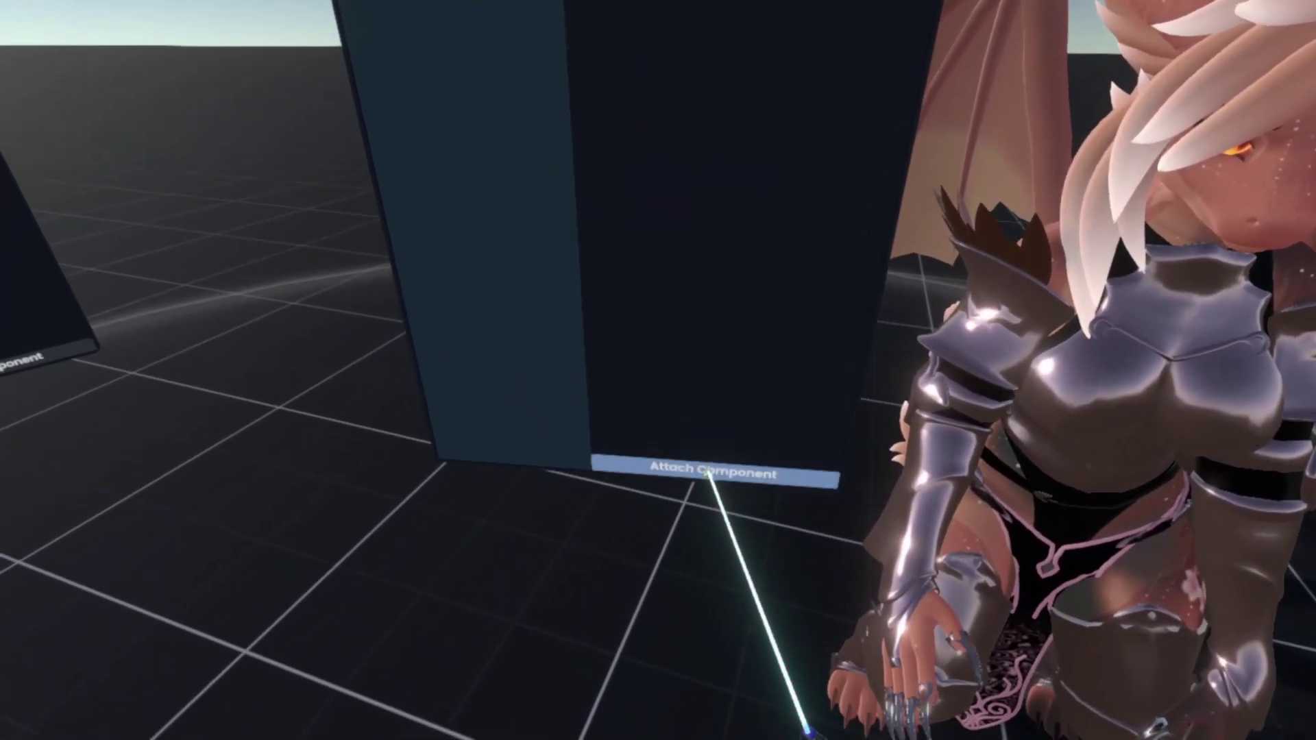
Attach a Data > DynamicValueVariableDriver<bool> to the child slot and type 'Werld/Fu' as its variable name.
click(710, 606)
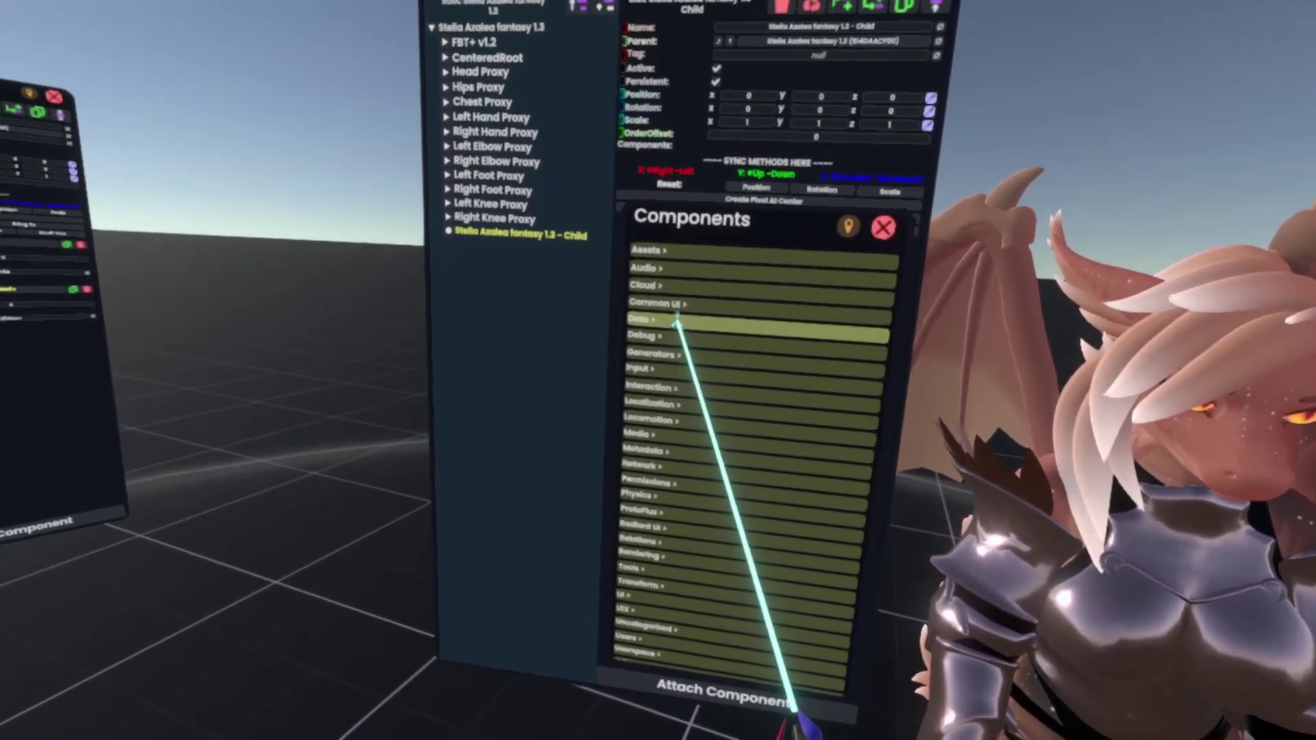
click(676, 320)
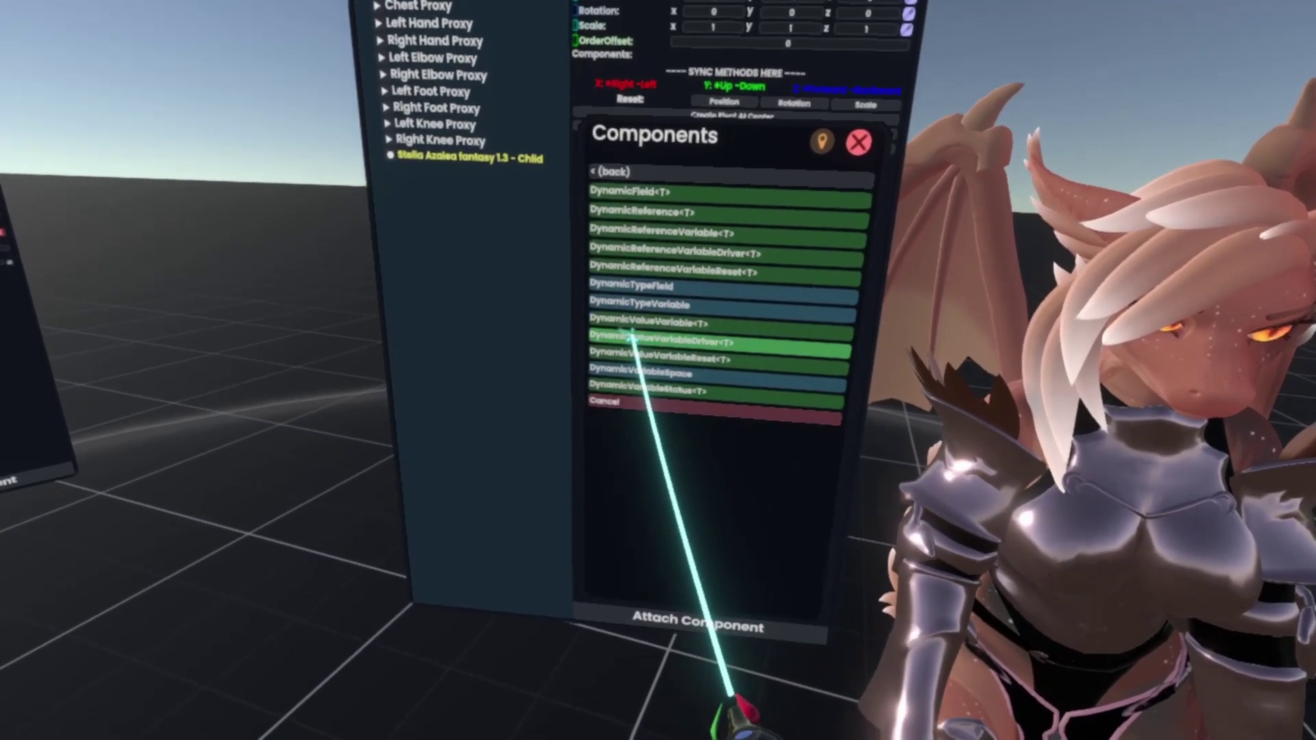
click(725, 340)
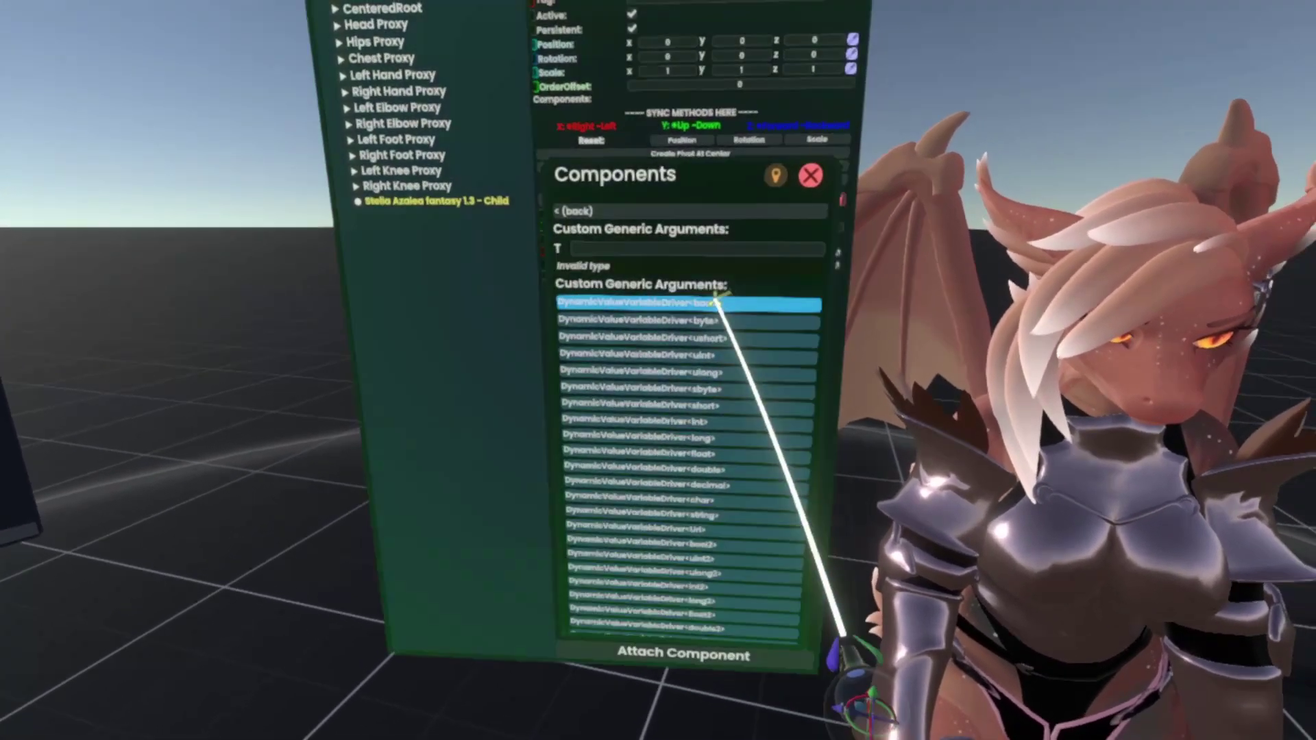
click(716, 303)
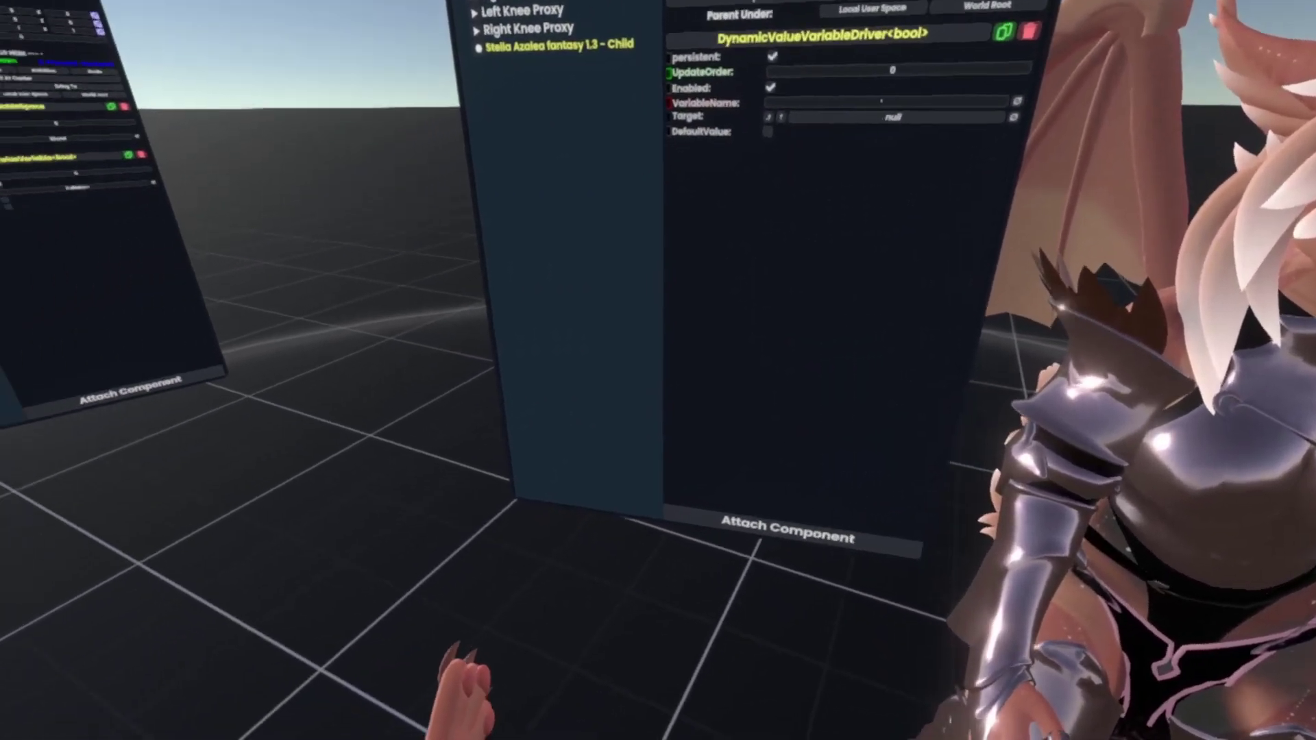
text(Wer)
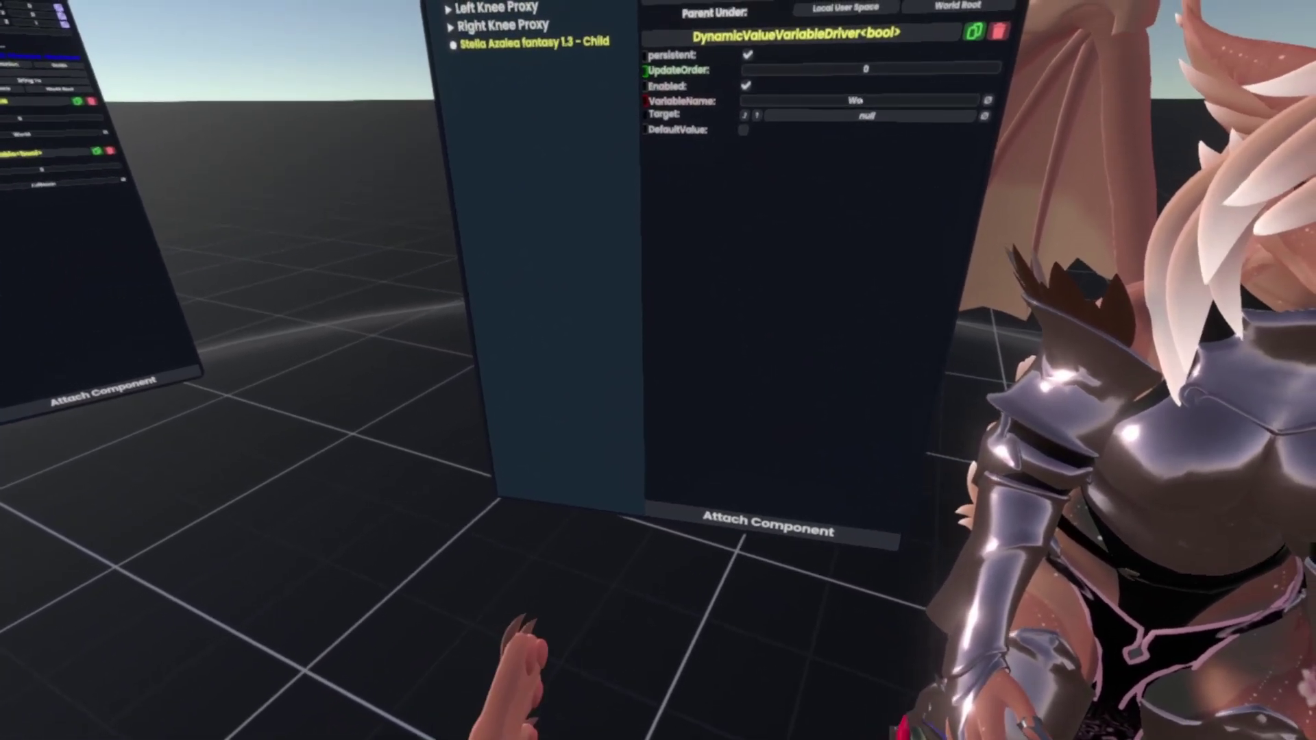
text(ld)
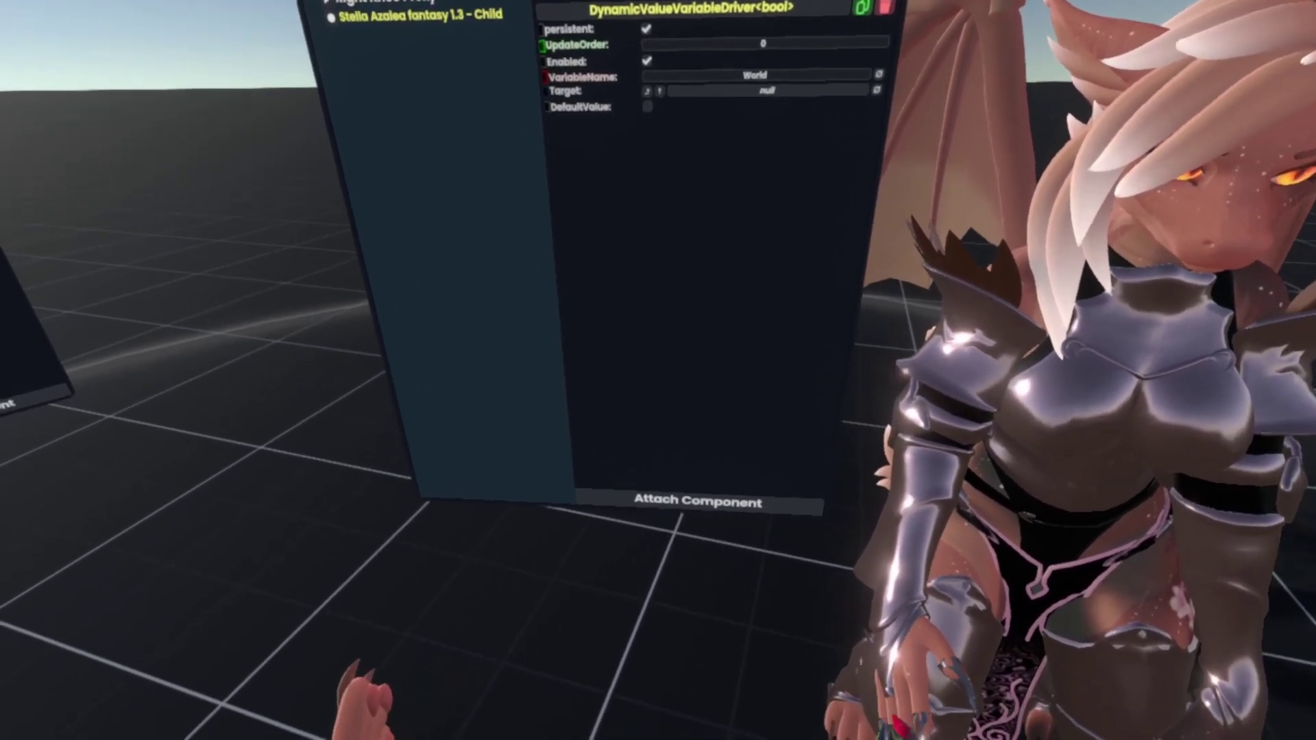
text(/)
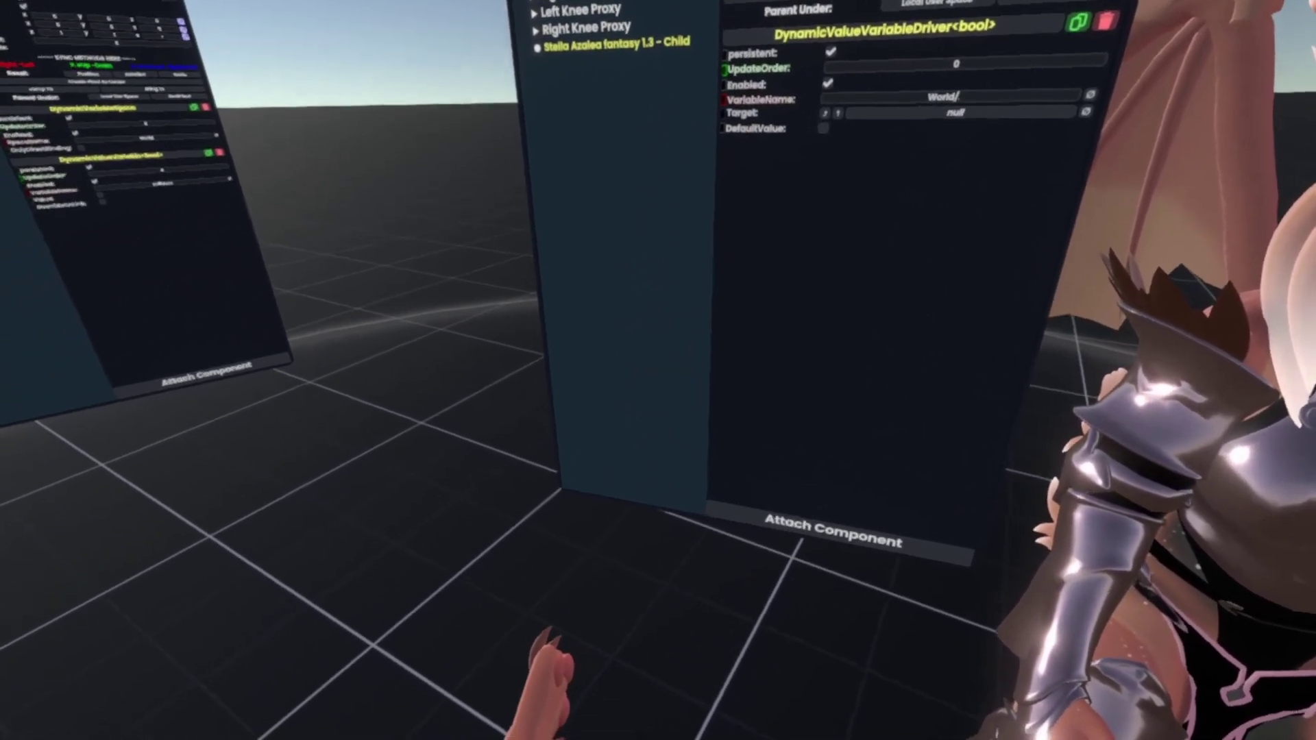
text(Fu)
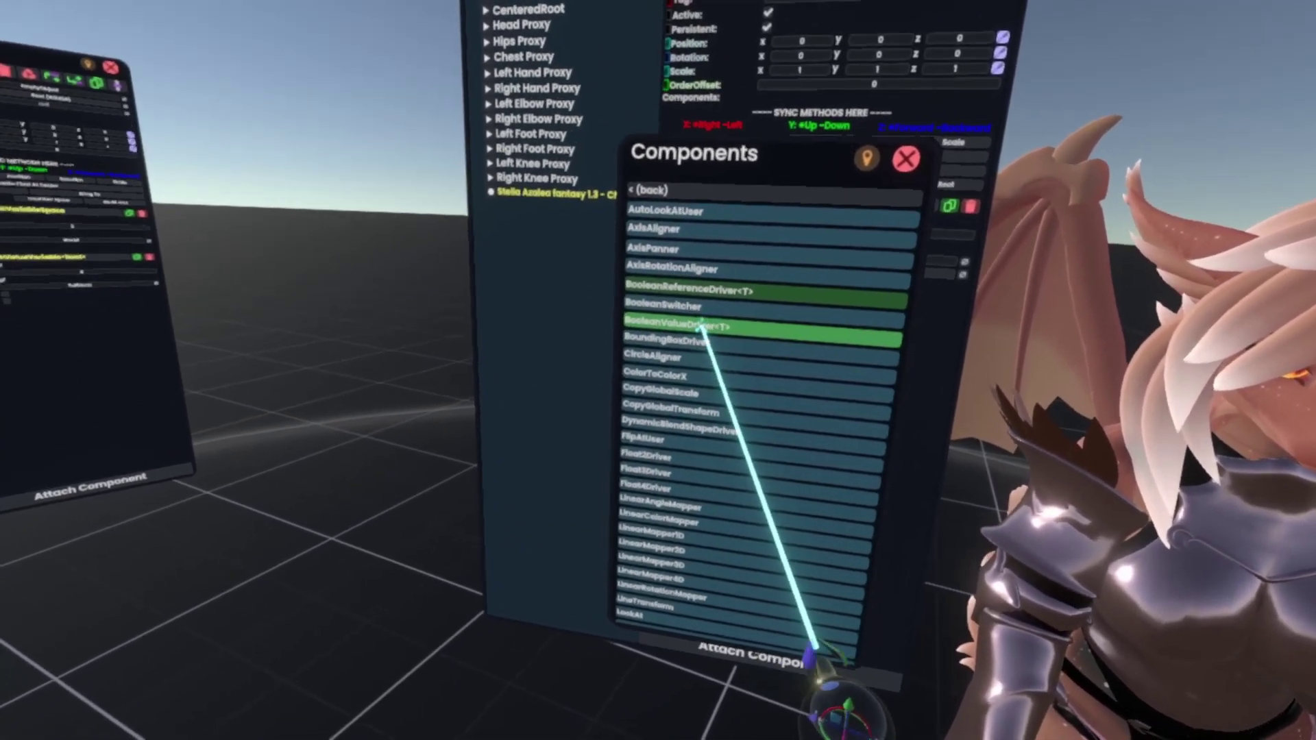
Attach the float3 variant of BooleanValueDriver<T> to the child slot.
click(702, 328)
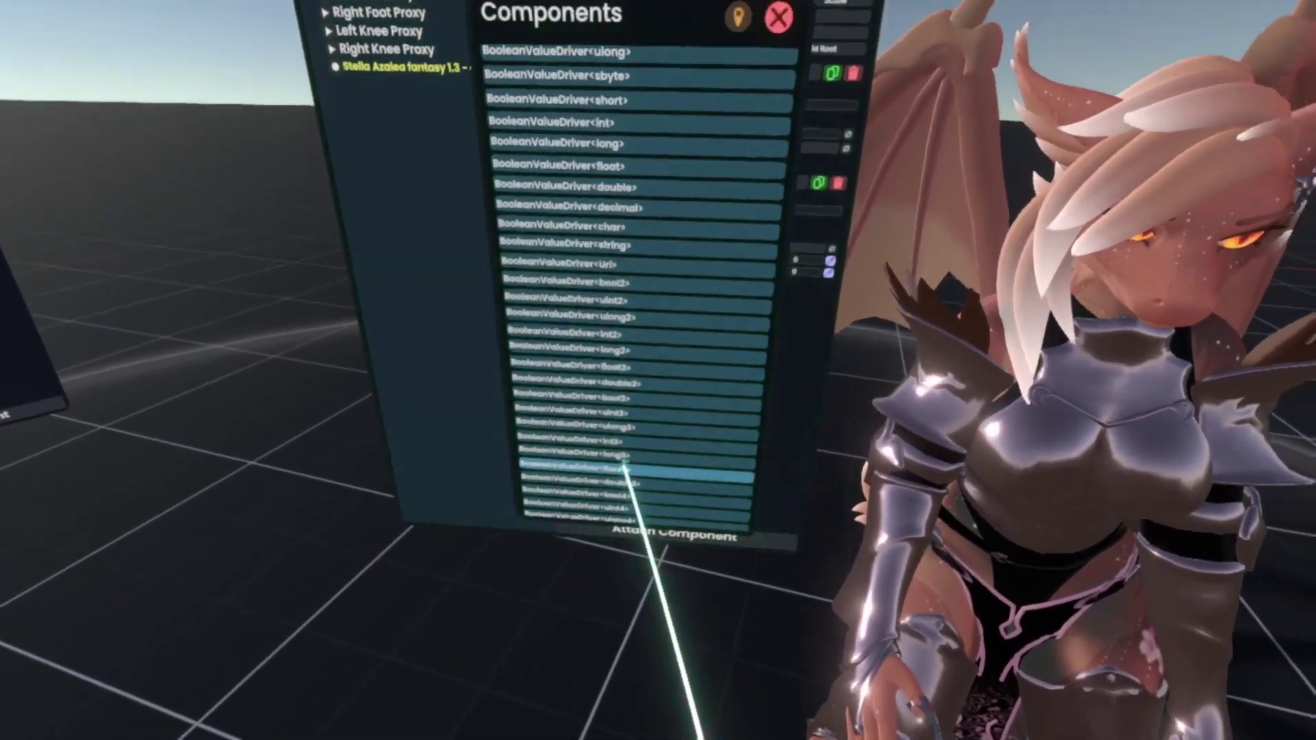
click(622, 468)
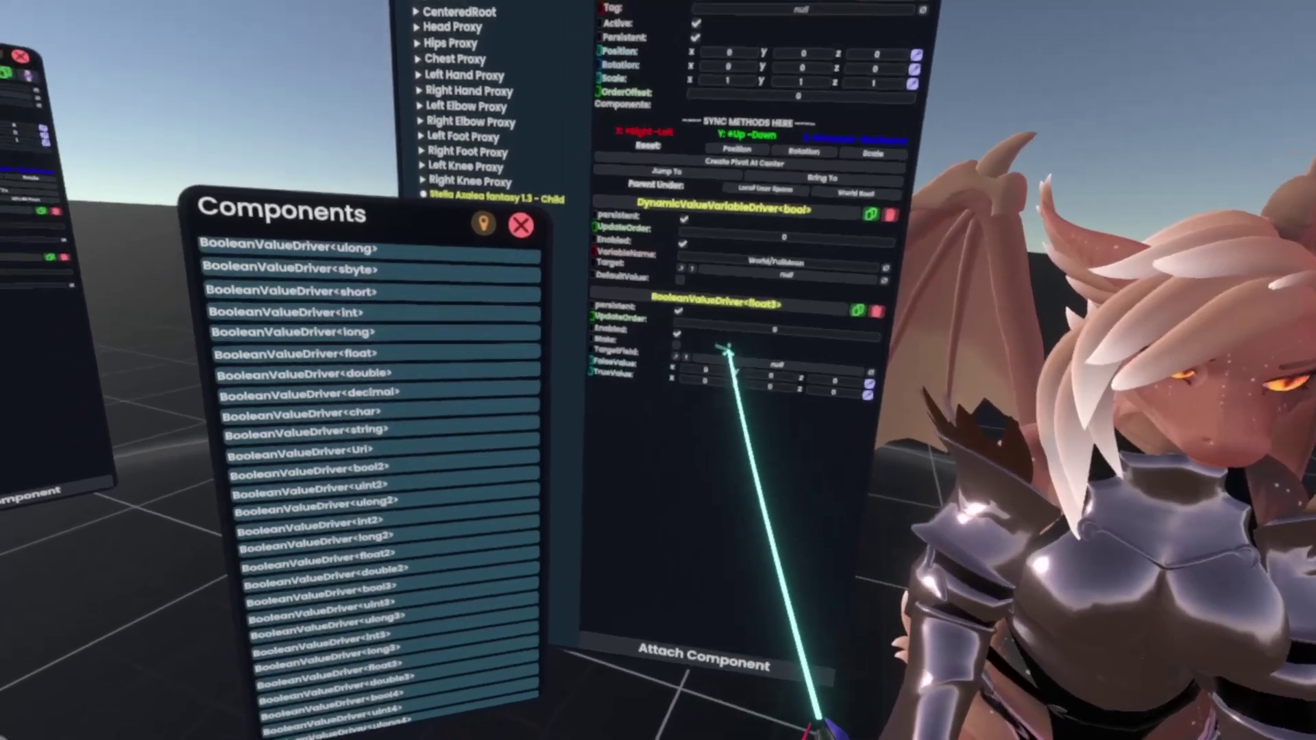
Attach a SmoothValue<float3> component from the component list and close the Components browser.
scroll(370, 384, up, 5)
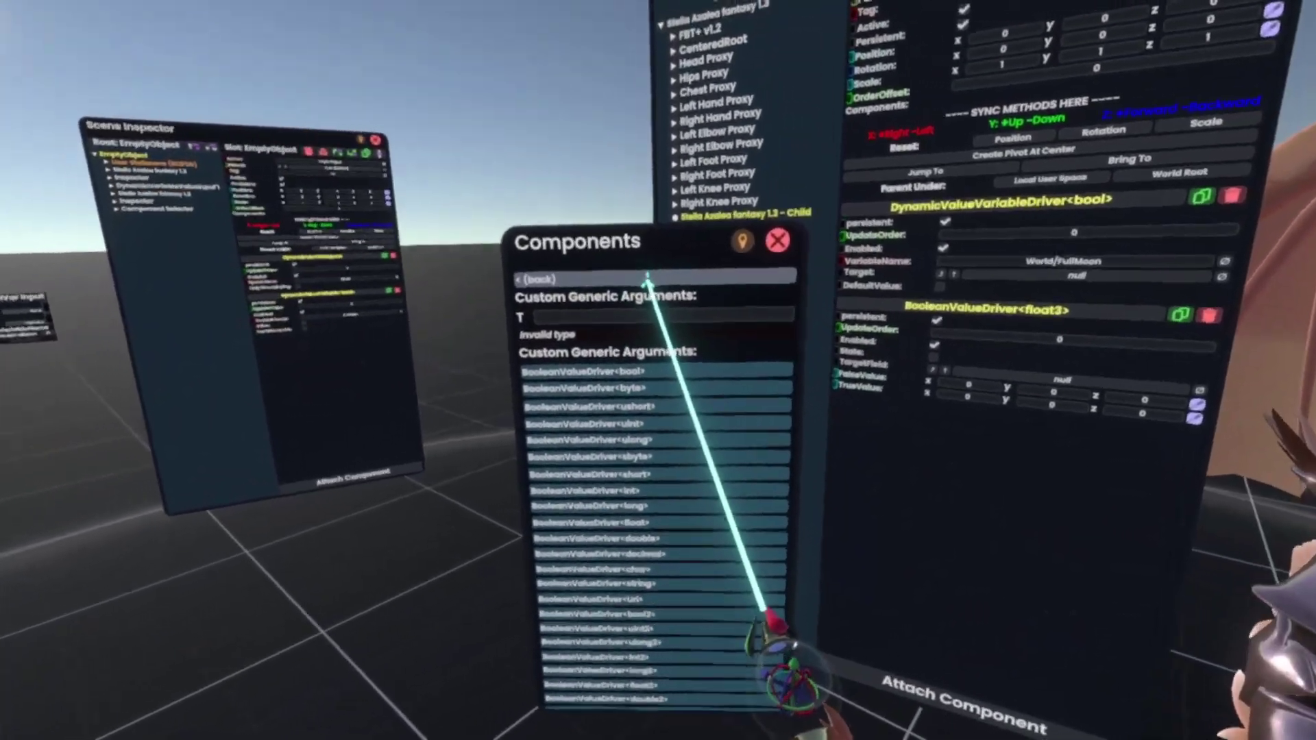
click(647, 279)
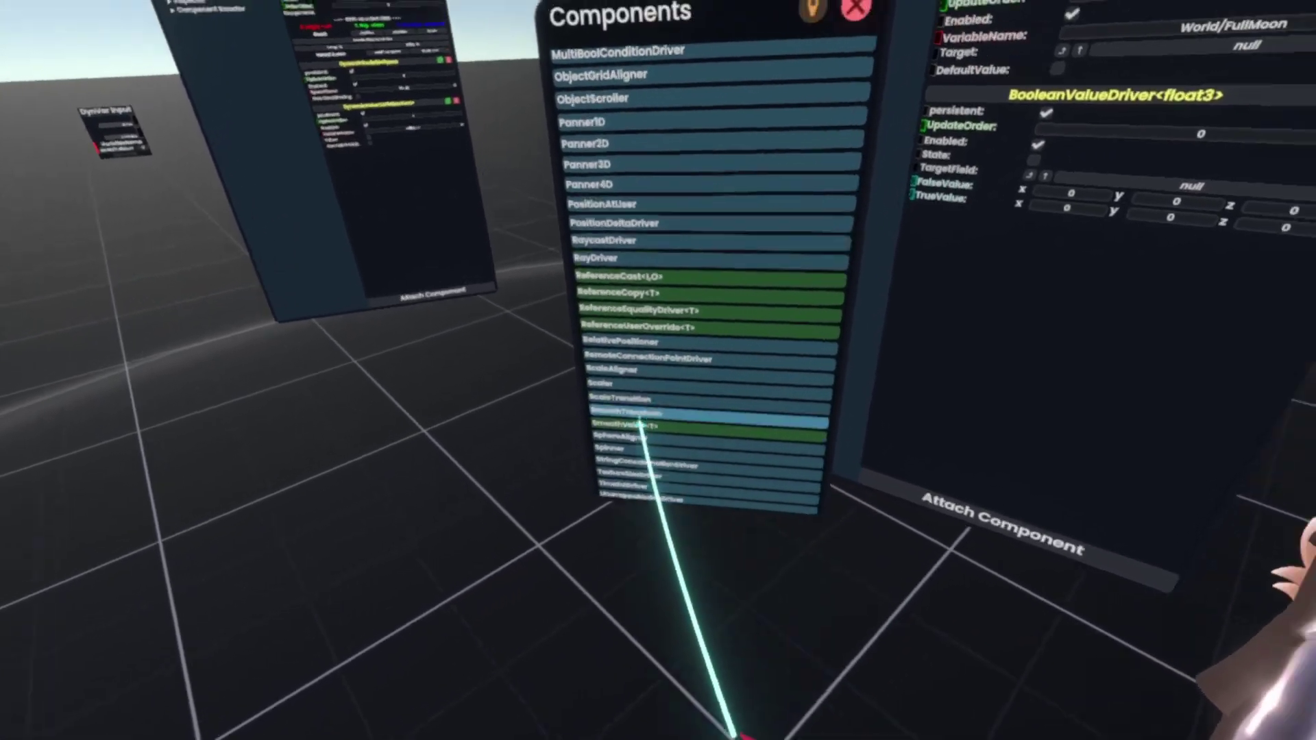
scroll(383, 309, down, 5)
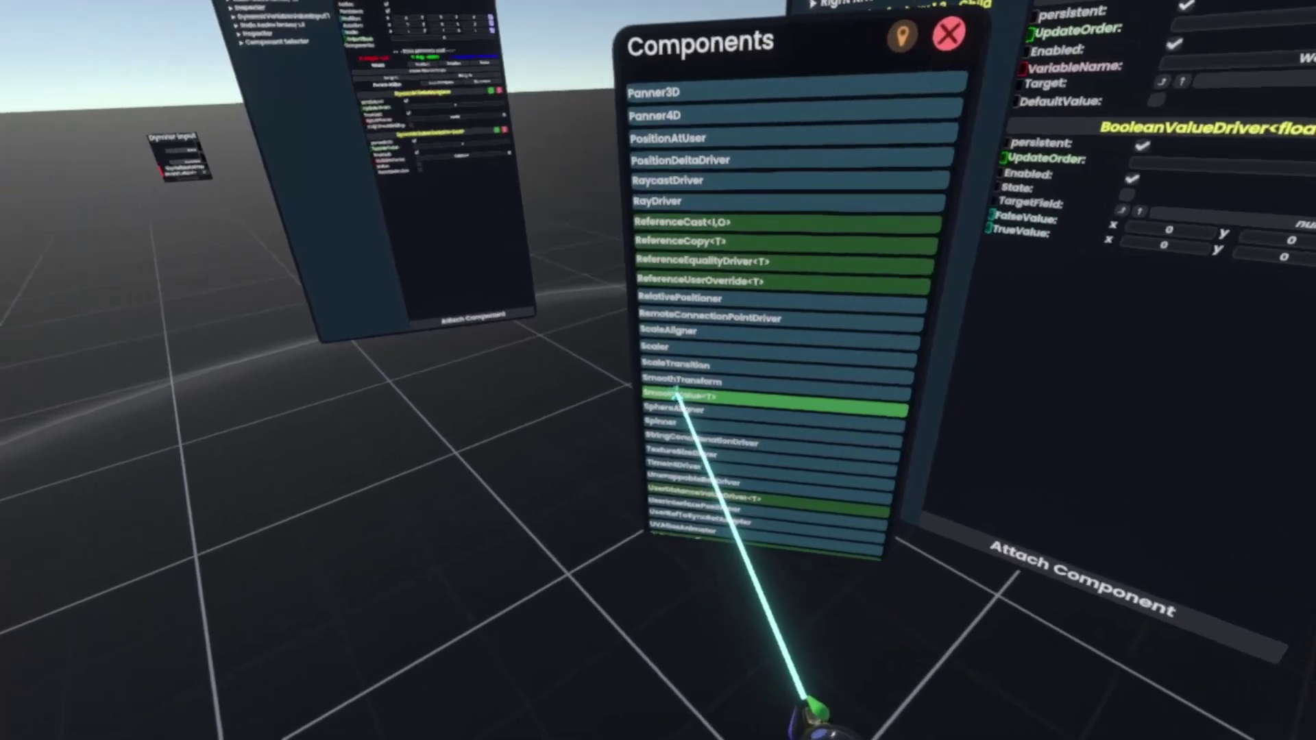
click(679, 394)
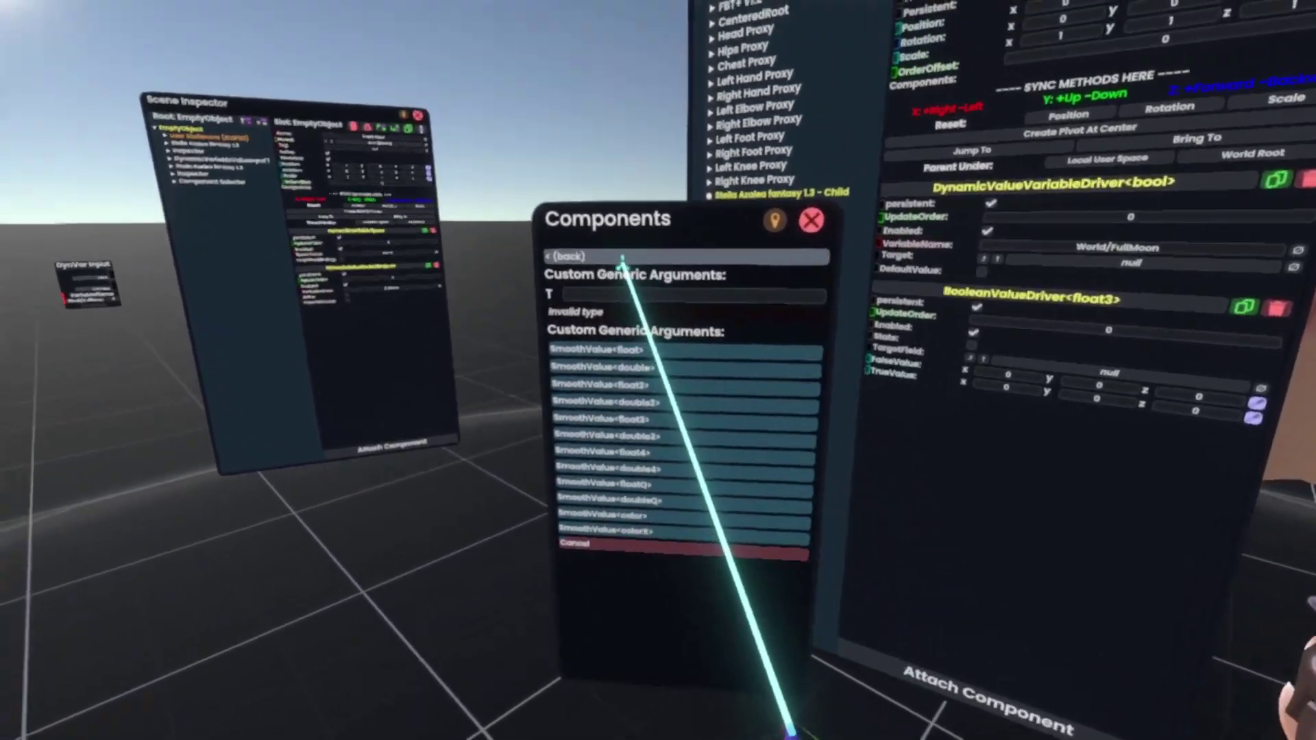
click(740, 217)
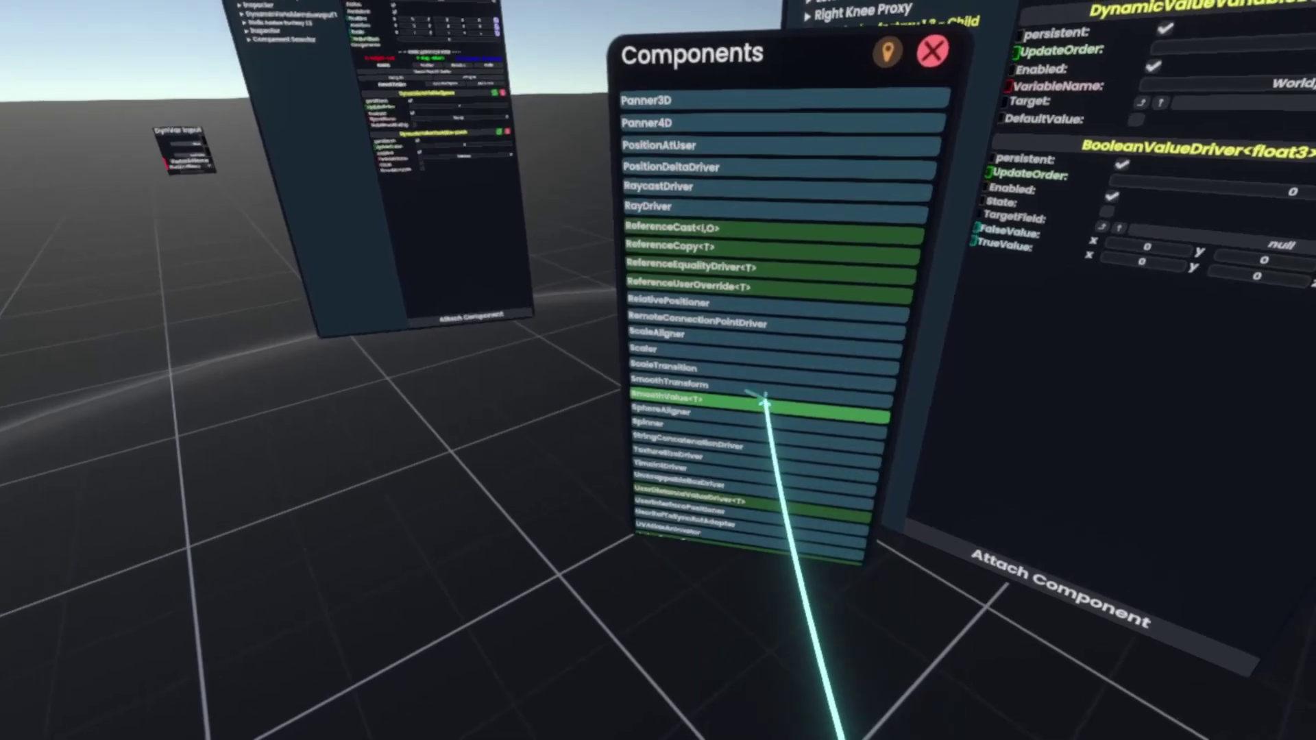
click(711, 398)
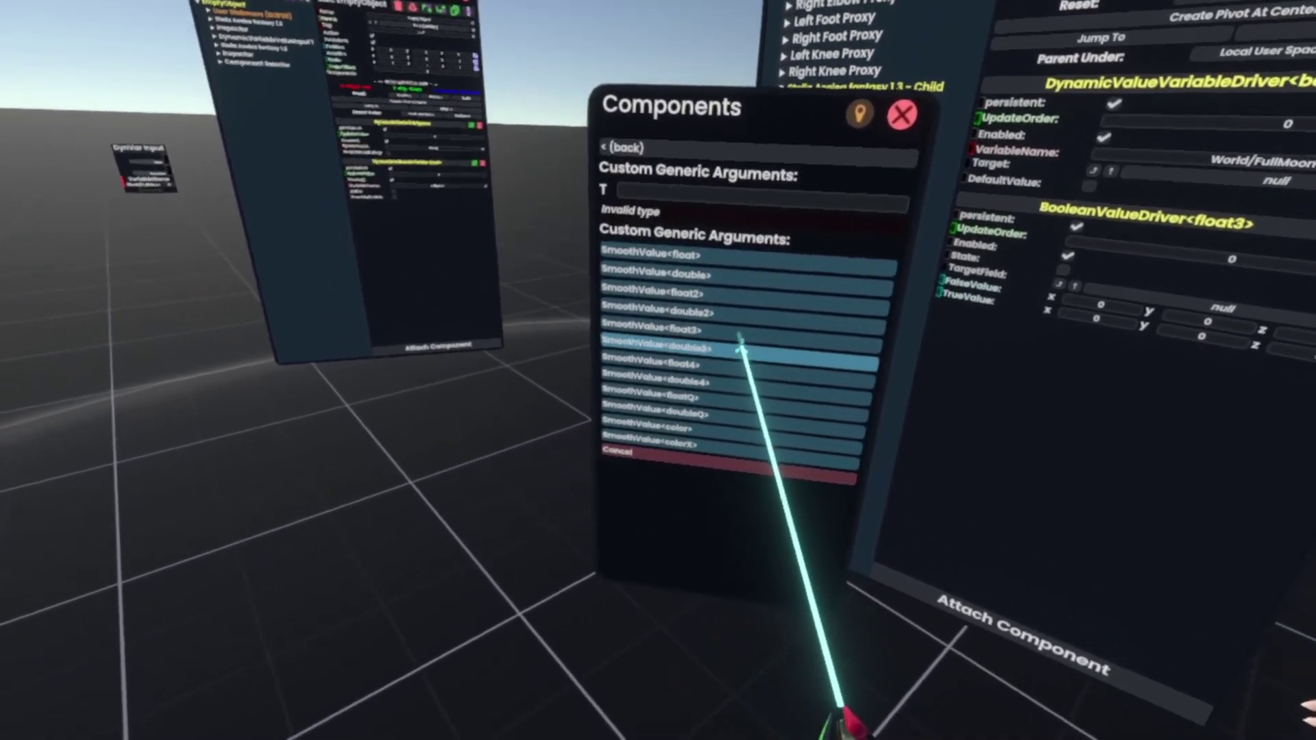
click(739, 333)
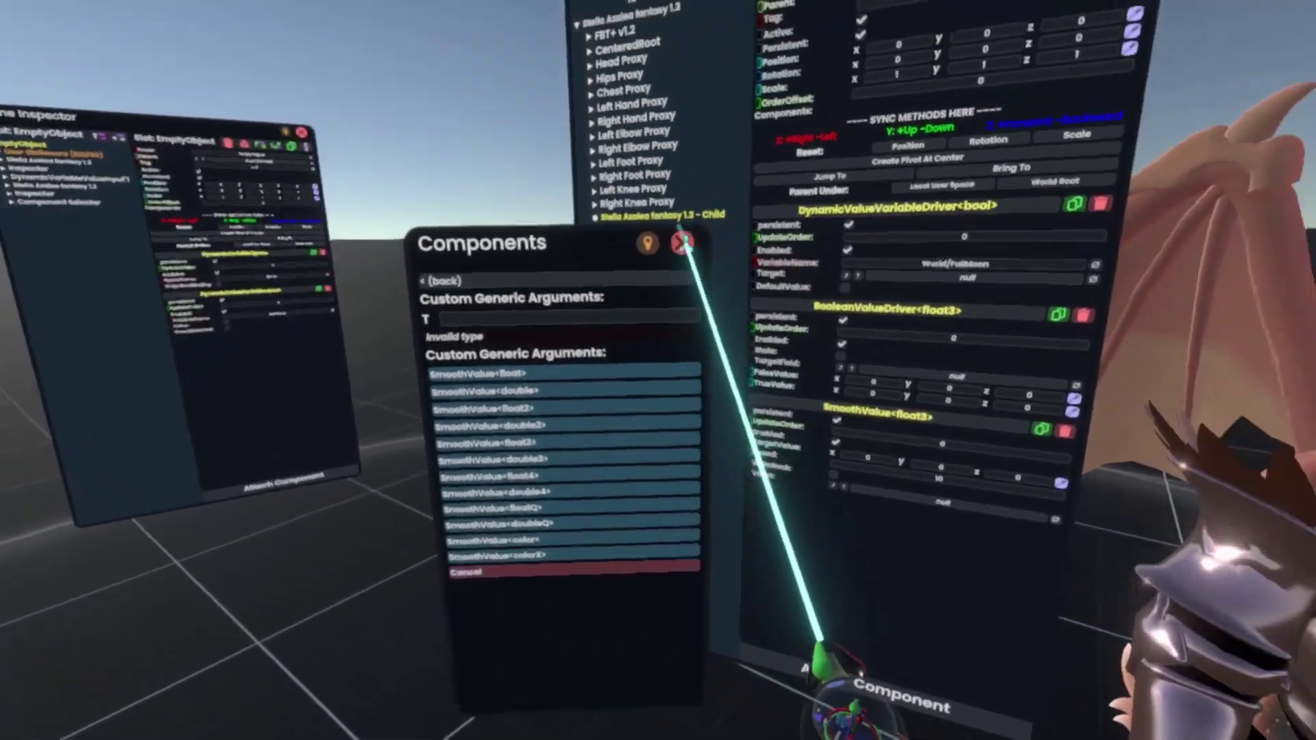
click(804, 163)
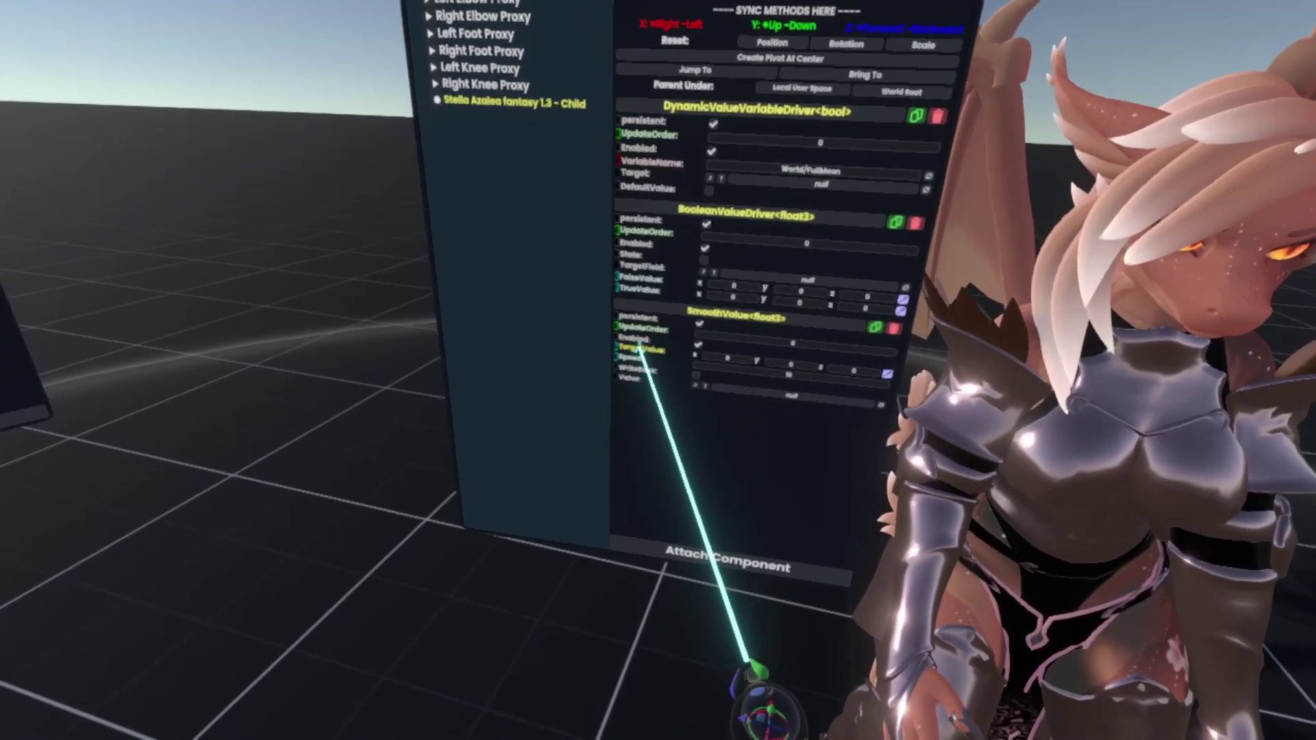
Link SmoothValue's TargetValue into BooleanValueDriver's TargetField and the variable driver's target into the driver's State.
drag(573, 416, 677, 329)
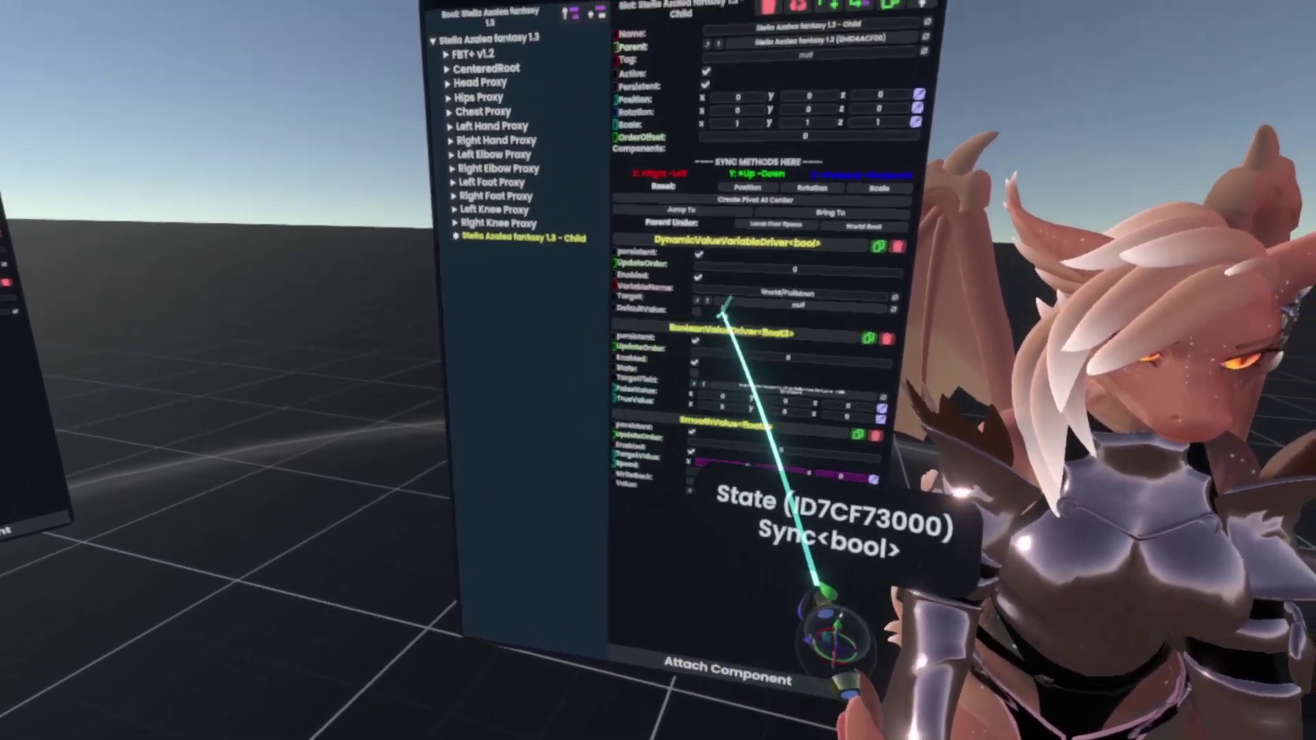
drag(723, 314, 726, 306)
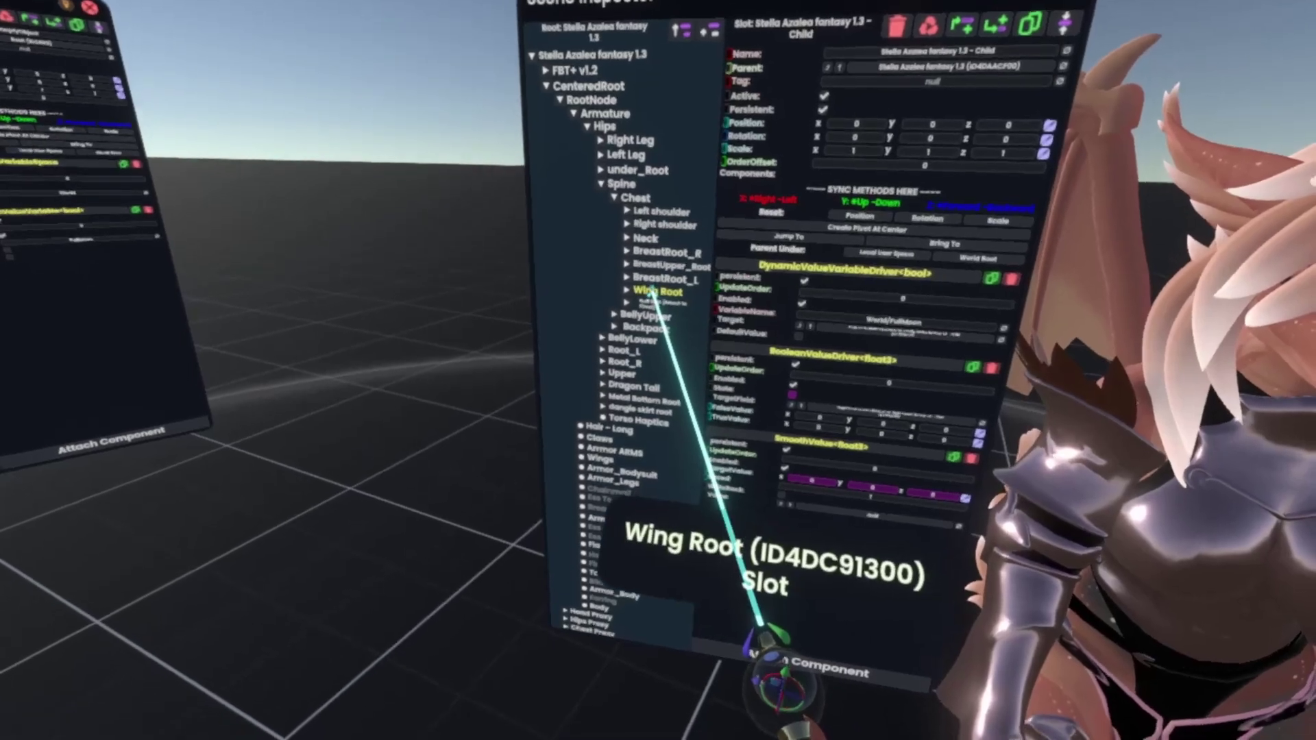
Carry the Wing Root slot reference out of the hierarchy and spawn a Scene Inspector for it.
drag(655, 291, 671, 312)
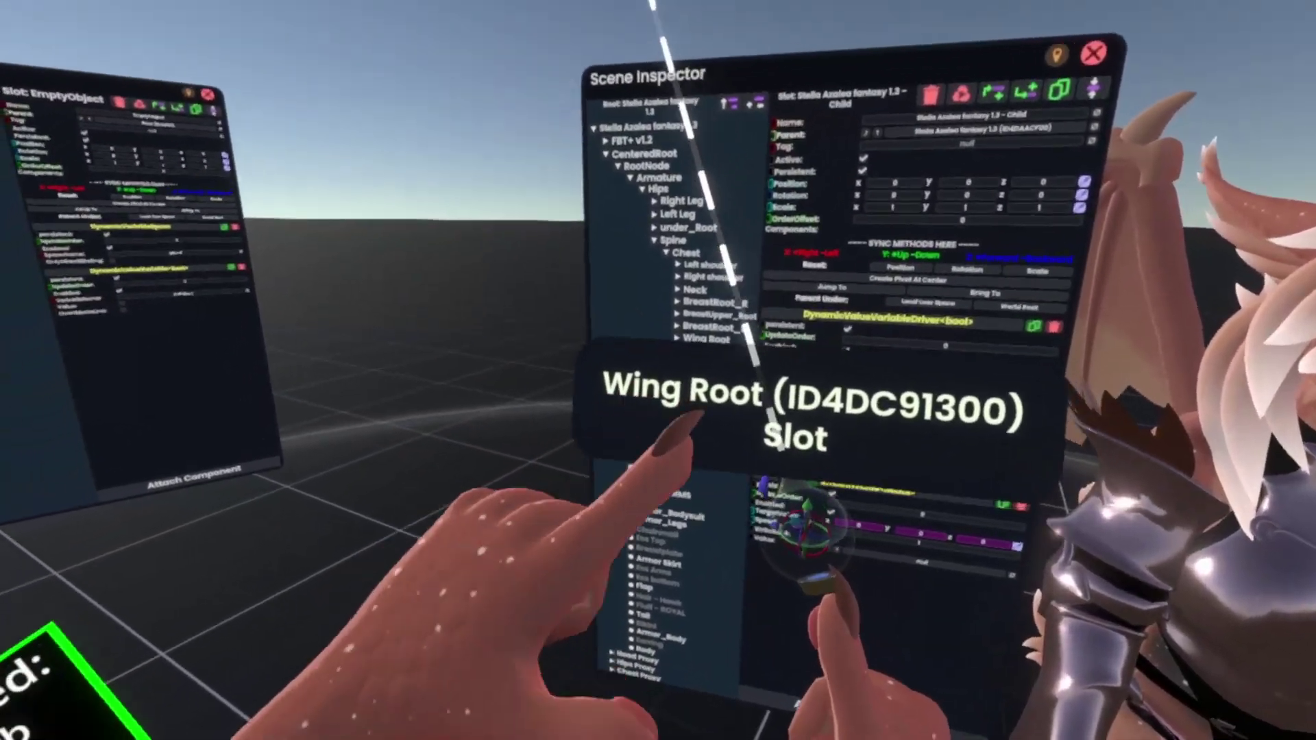
drag(774, 438, 795, 374)
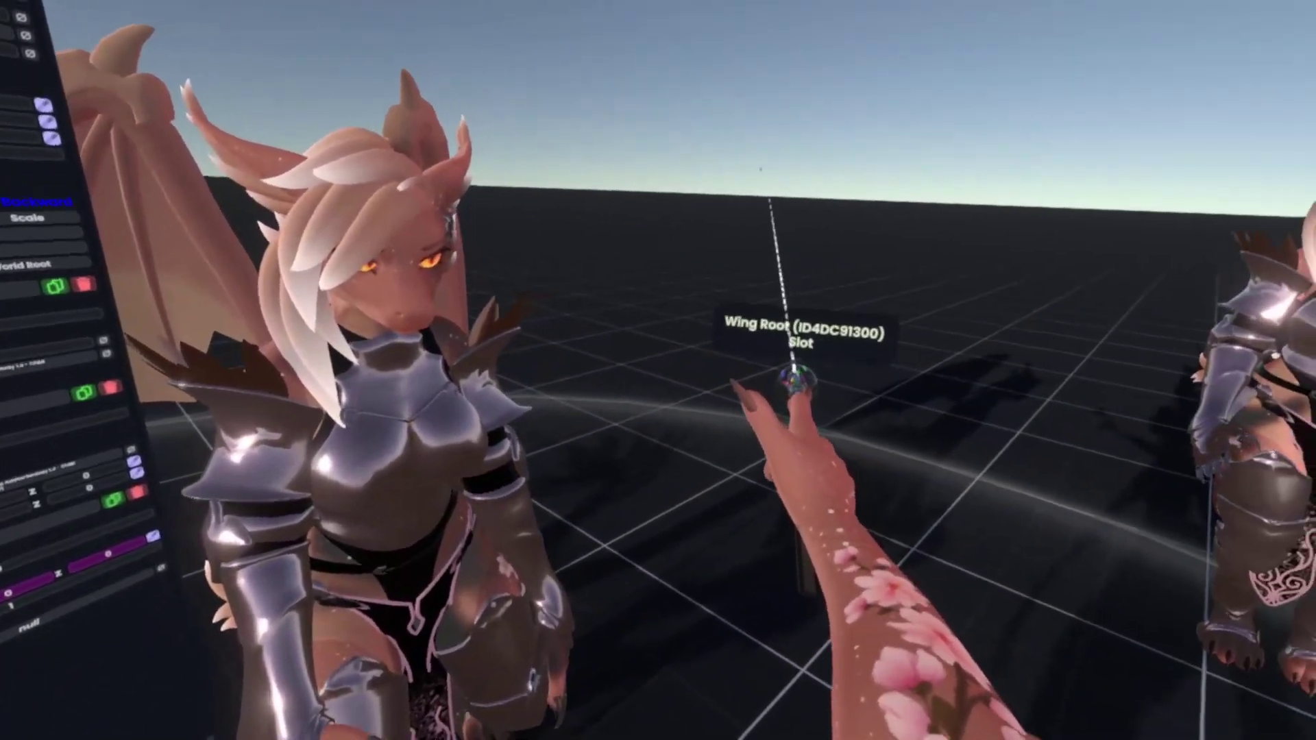
click(781, 353)
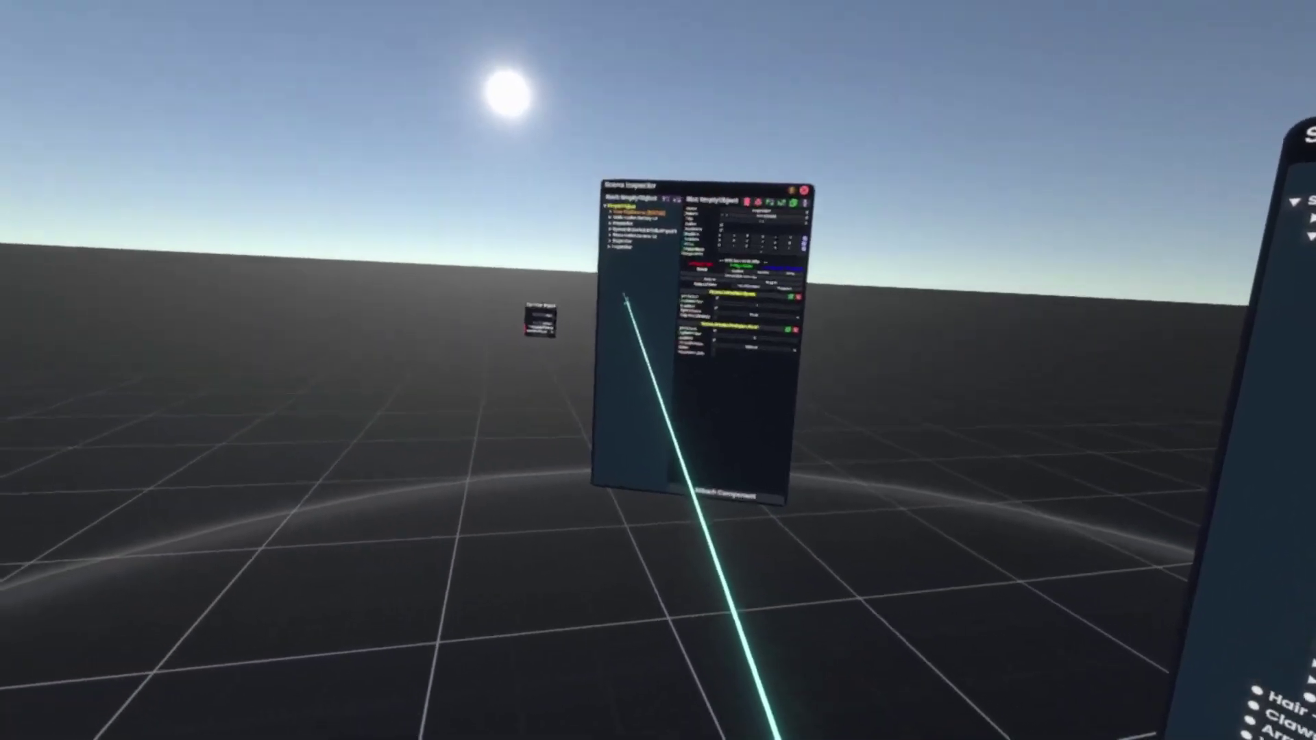
Enlarge and recentre the root Scene Inspector panel.
drag(623, 294, 497, 342)
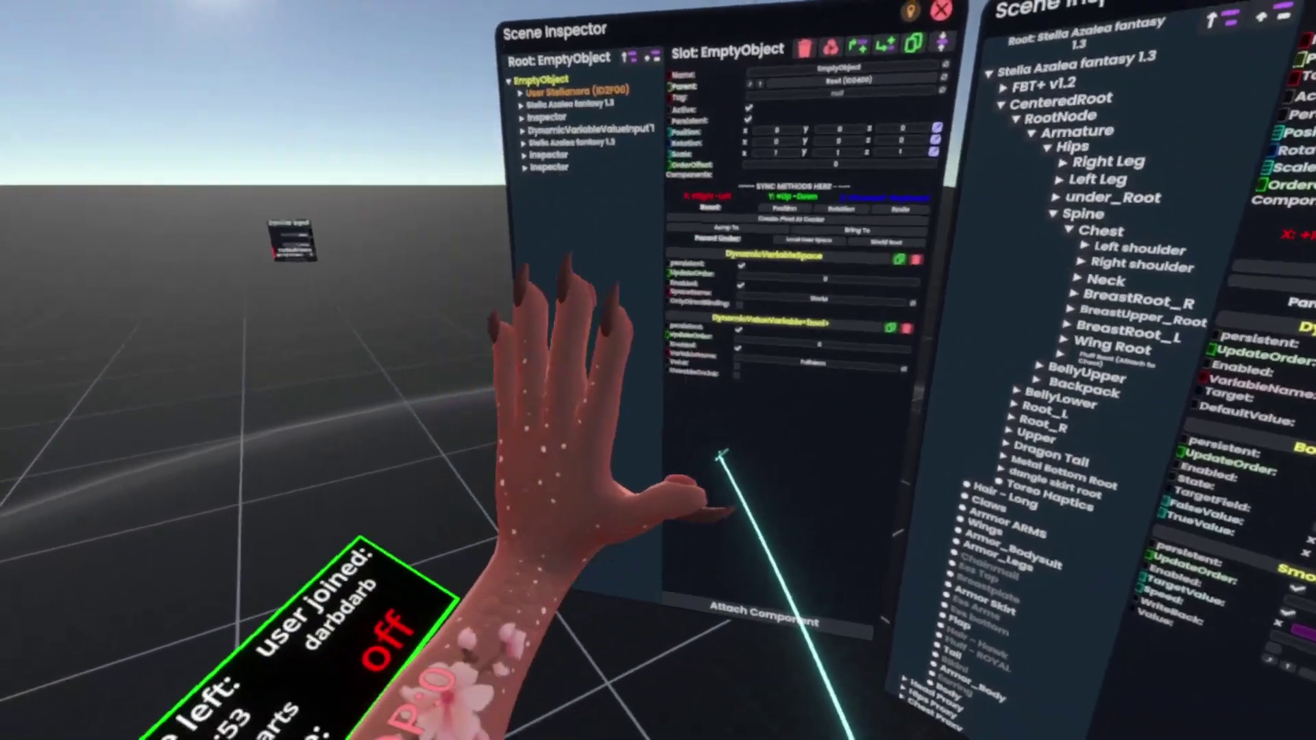